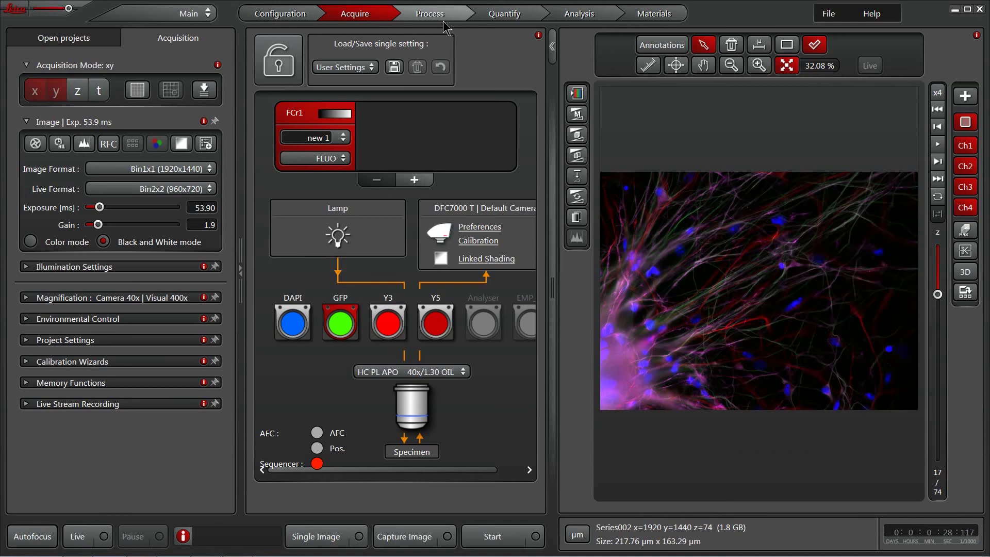
# - Open the system configuration and display the parameter recall settings
pyautogui.click(276, 17)
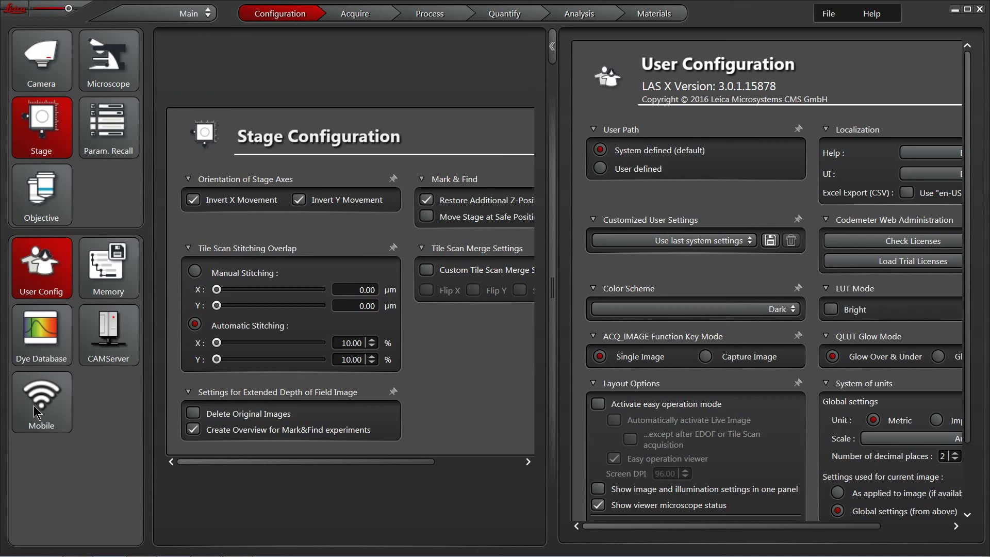
pyautogui.click(112, 155)
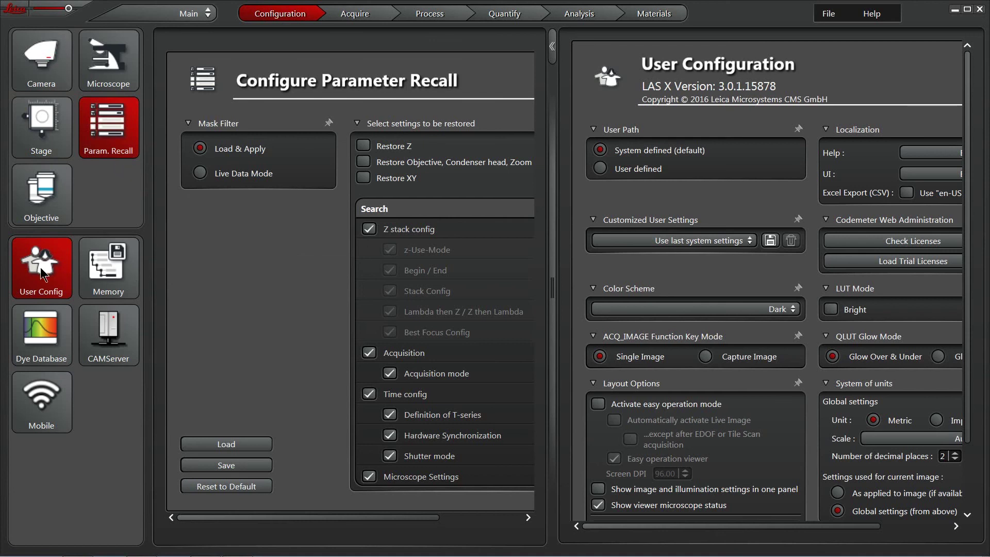
# - Show memory management, view the ALEXA 532 spectrum in the dye database, then camera preferences
pyautogui.click(96, 284)
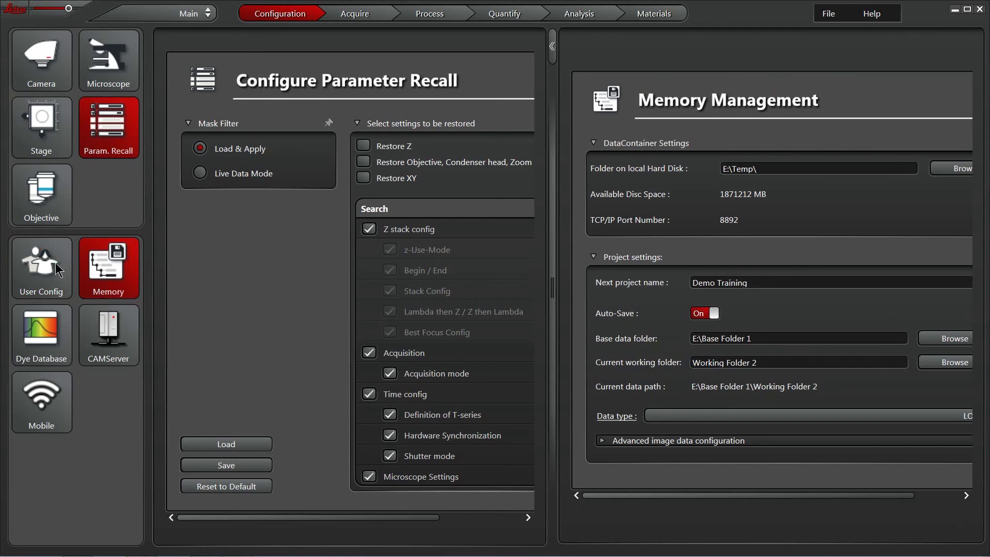
pyautogui.click(45, 278)
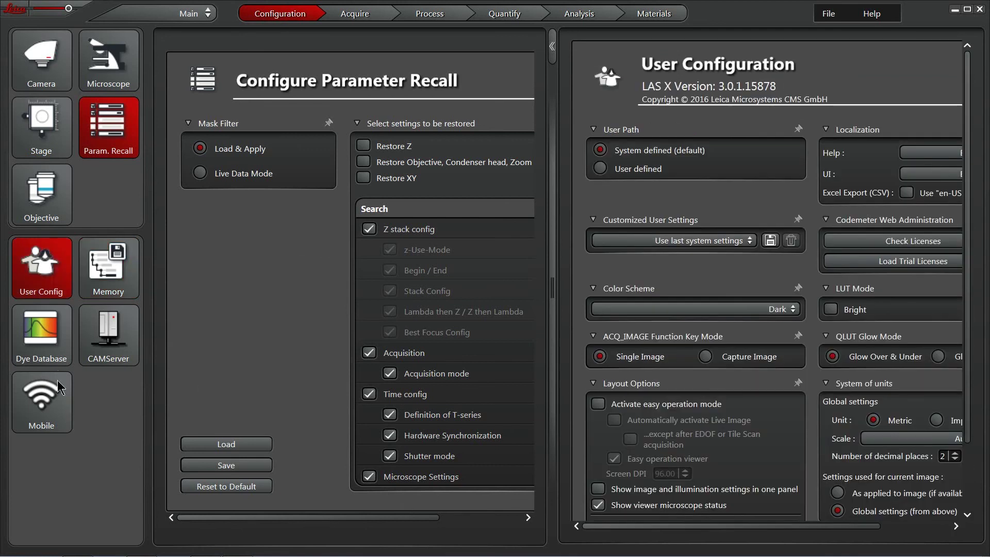
pyautogui.click(47, 341)
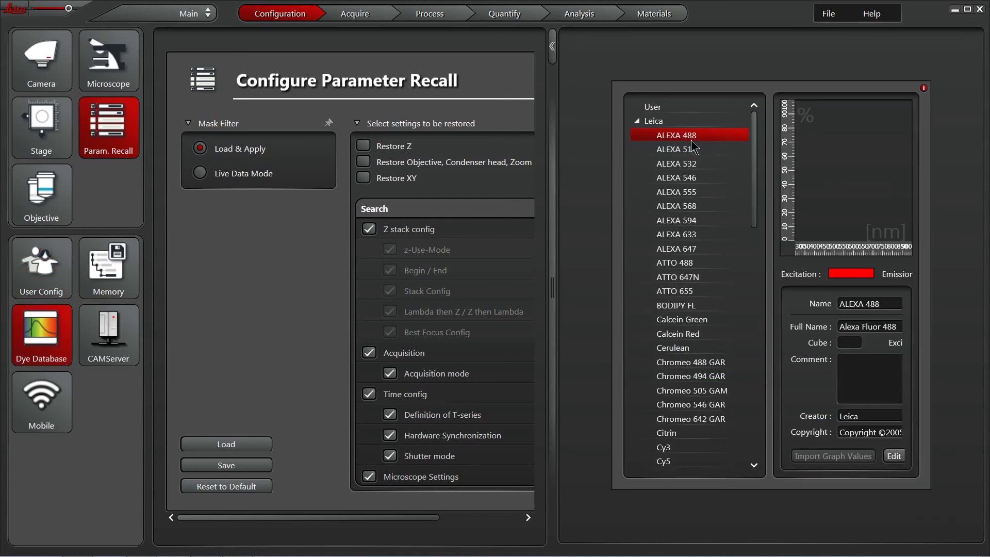
pyautogui.click(685, 164)
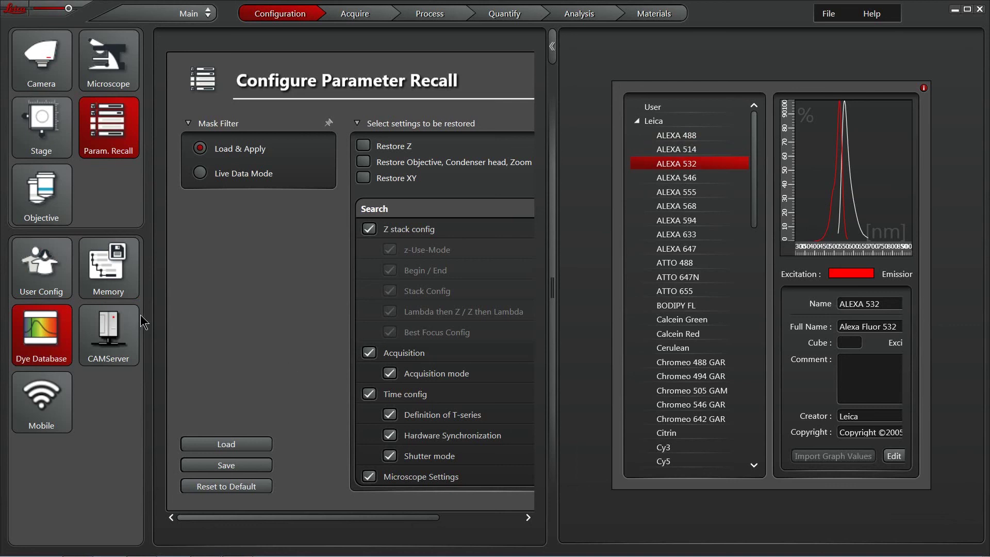
pyautogui.click(60, 84)
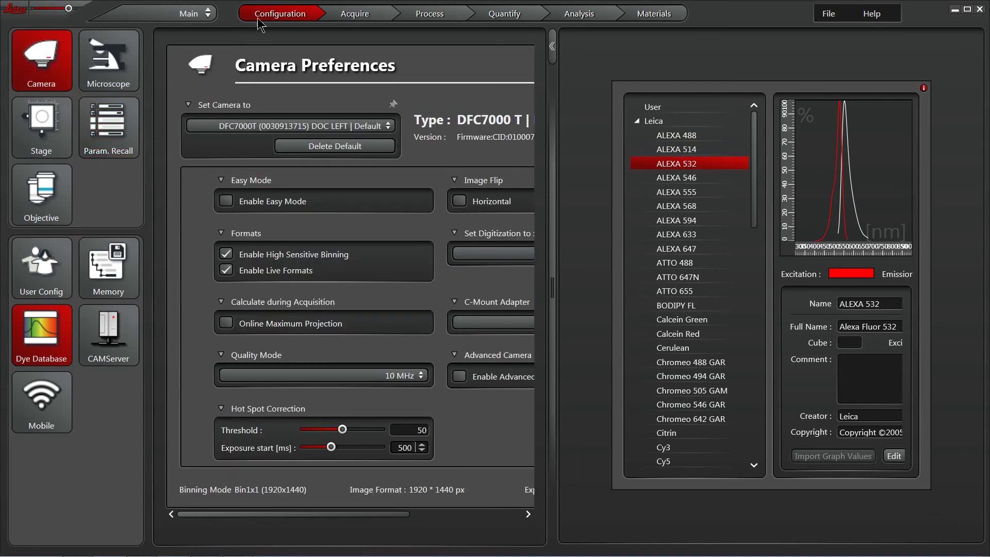
# - Return to the Acquire workspace showing the DAPI, GFP, Y3 and Y5 fluorescence light path
pyautogui.click(372, 22)
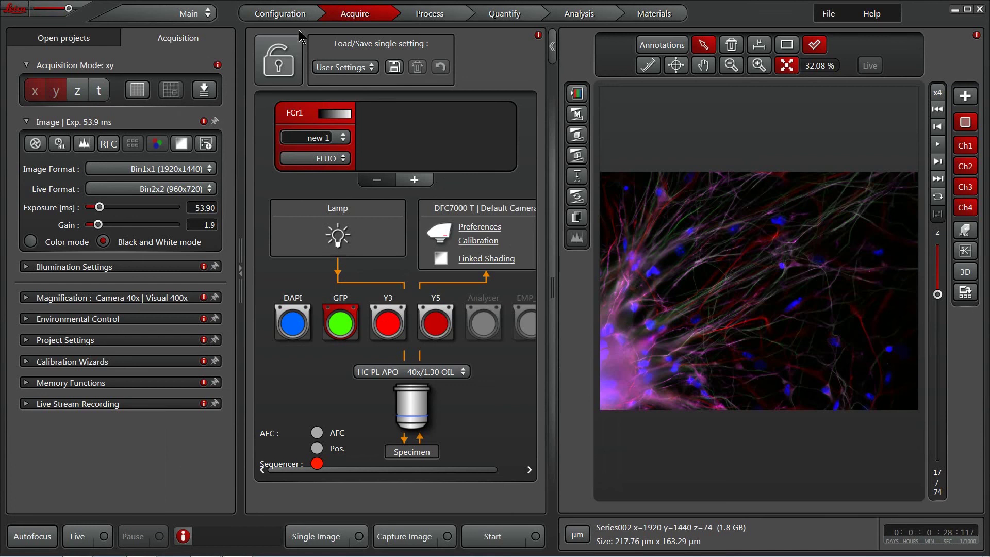
# - Switch to the Process workspace and collapse, then re-expand, the Edit tool group
pyautogui.click(422, 16)
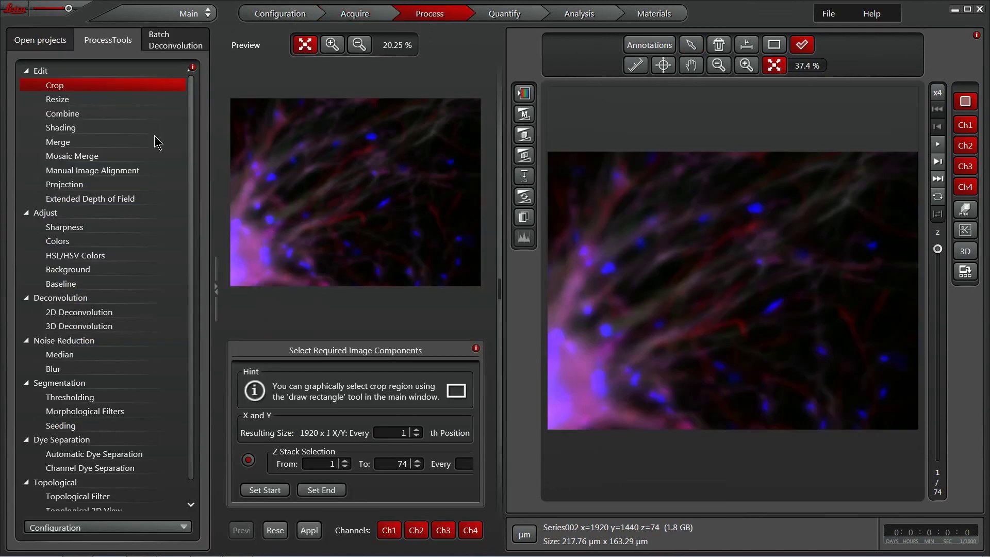
pyautogui.click(27, 72)
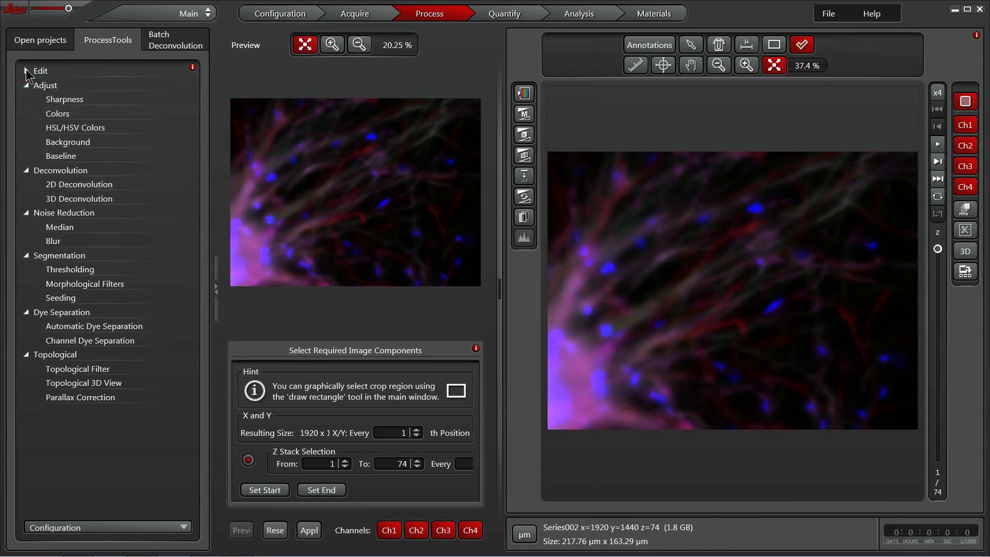
pyautogui.click(27, 72)
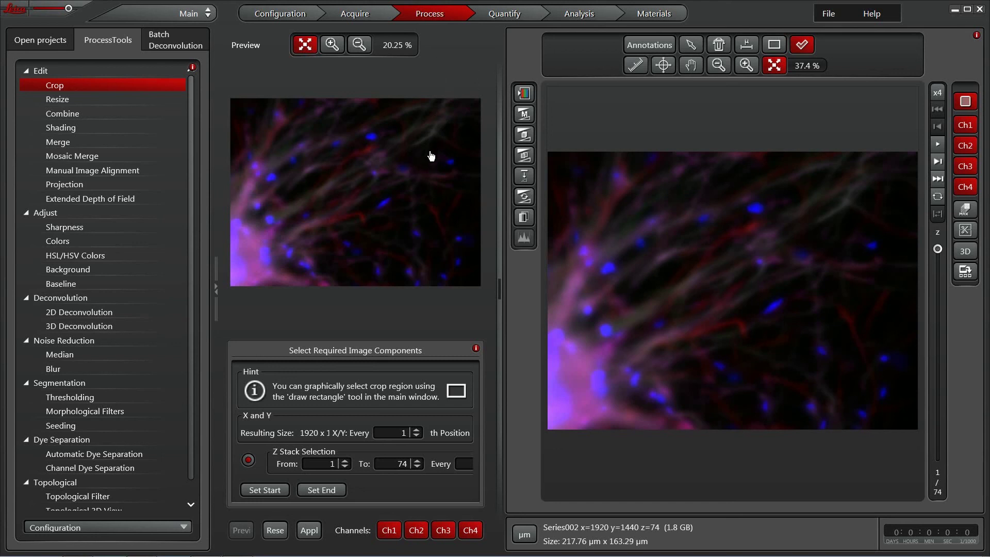
# - Switch to the Quantify workspace to see line profile graphs and image statistics
pyautogui.click(499, 17)
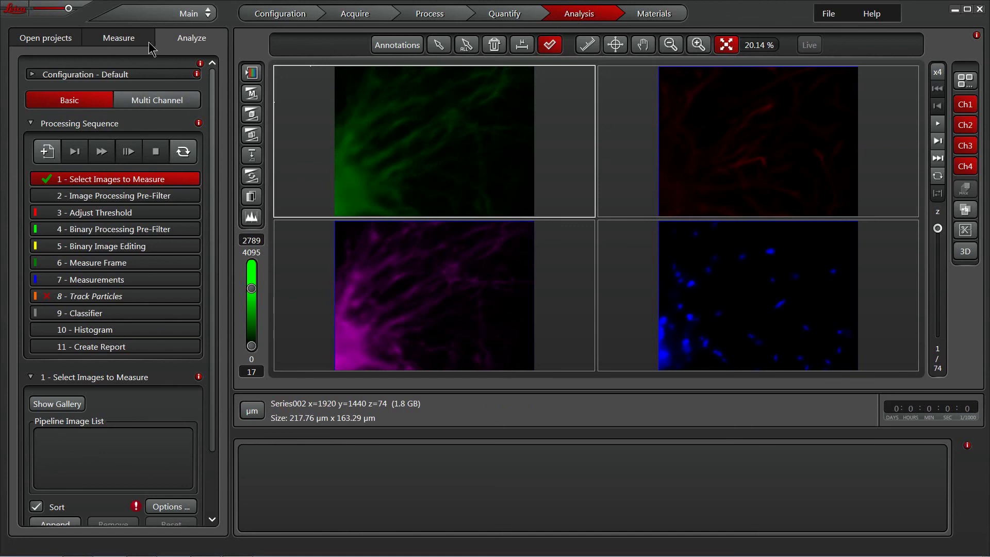
# - Show the Measure tools panel, with an empty results table below the four channel views
pyautogui.click(114, 41)
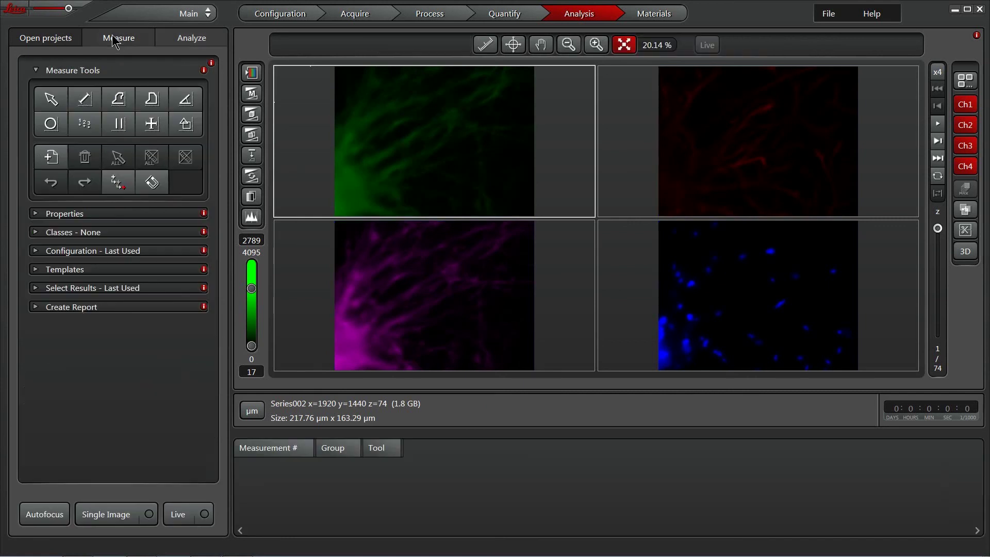